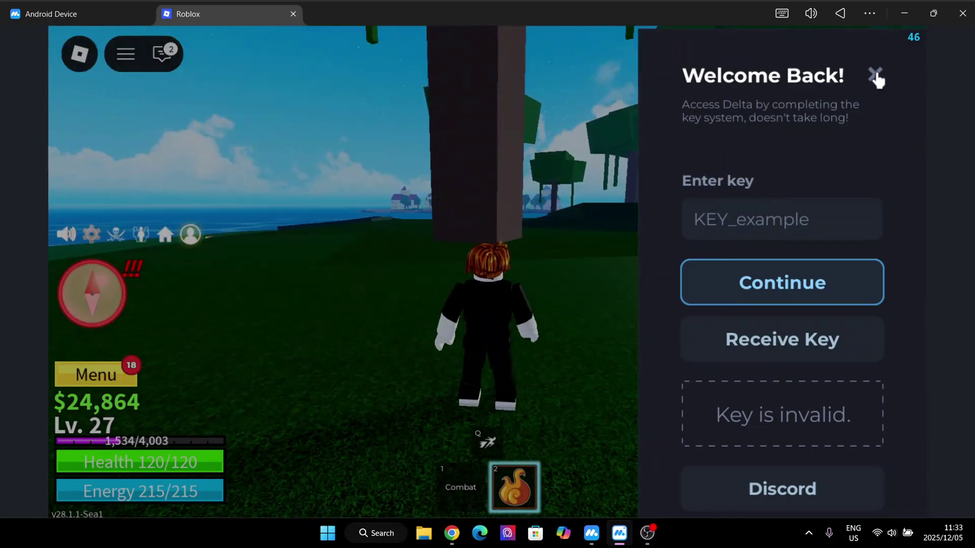
- Dismiss the Delta key panel, cast Fire Bullets once, and move the character forward with air jumps
left_click(875, 76)
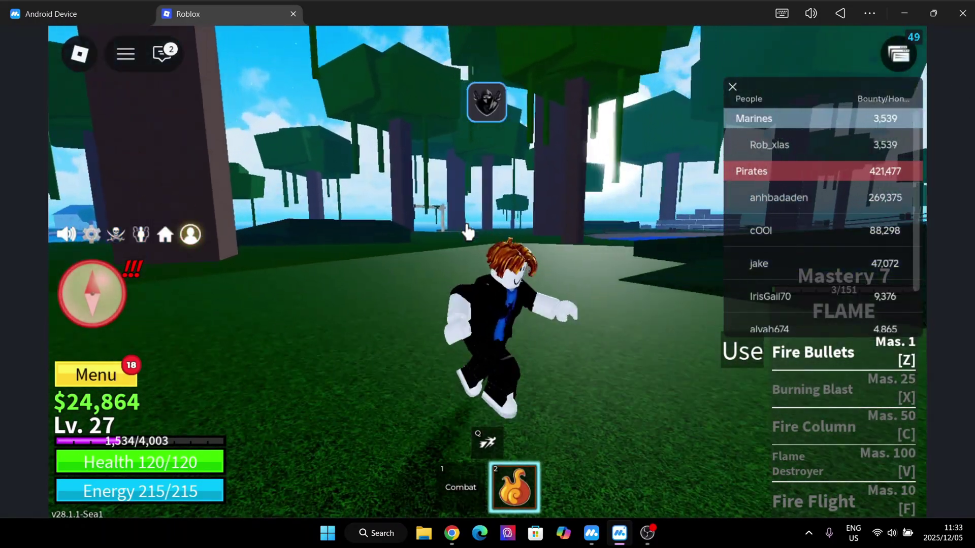
key("z")
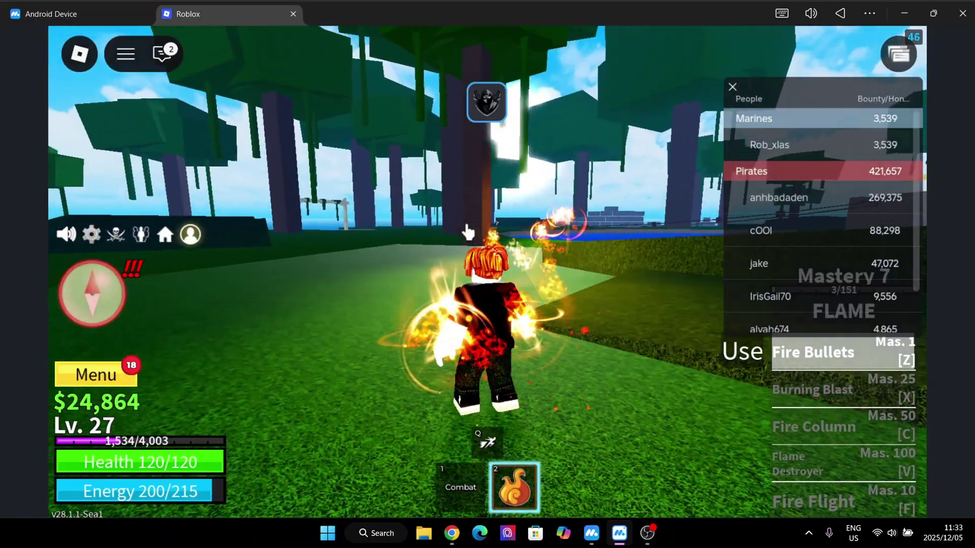
key("w")
key("space")
key("space")
left_click_drag(469, 83, 502, 79)
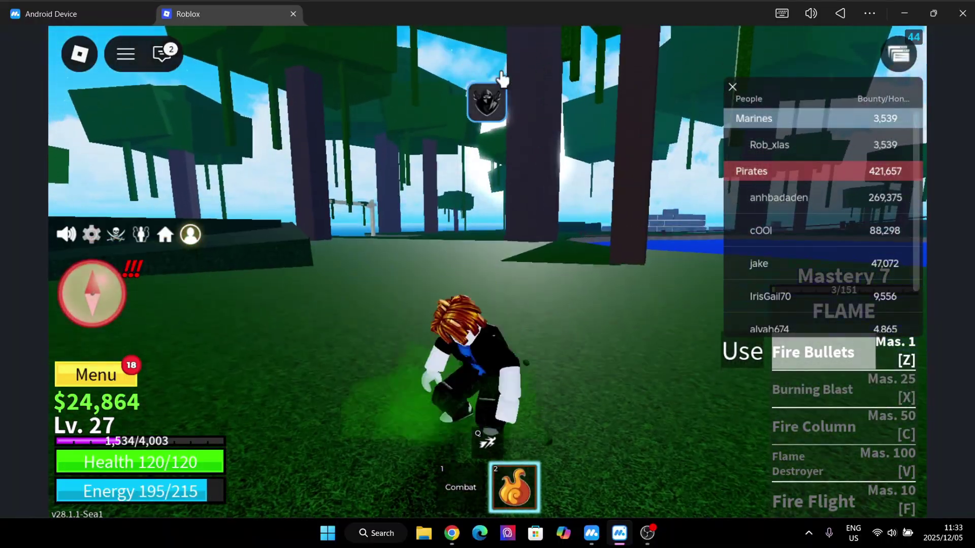
- Reopen the Delta key panel from its floating icon and dismiss it again
left_click(494, 103)
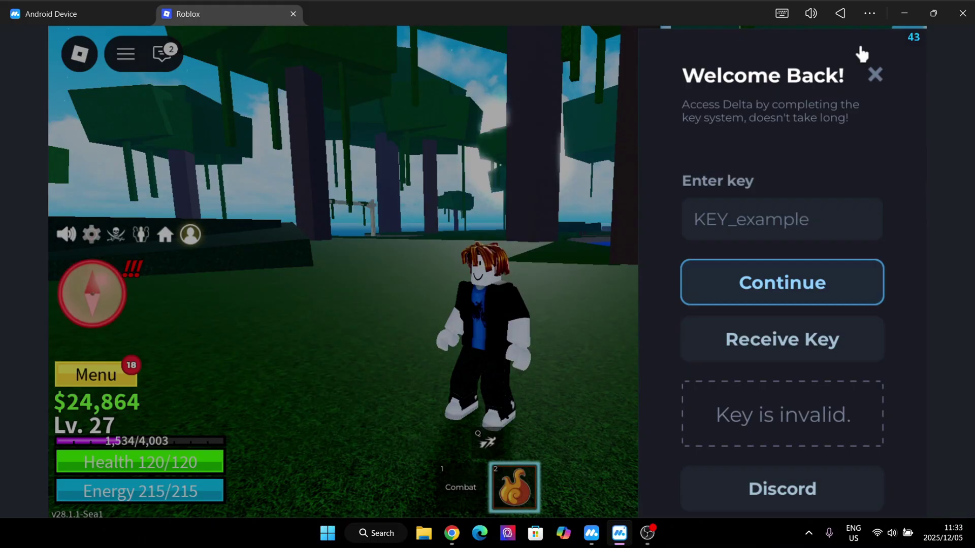
key("w")
left_click(872, 77)
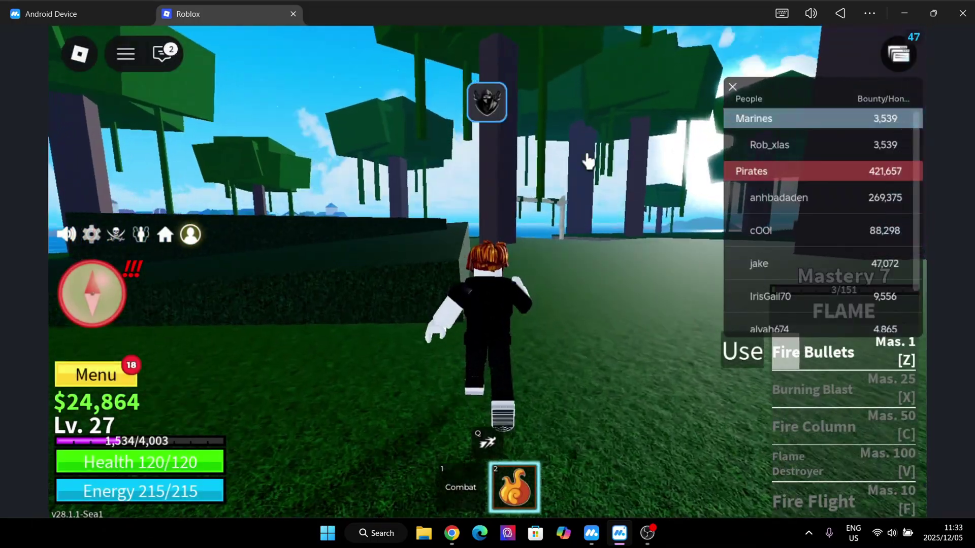
- Run and jump past the lake on the jungle island and cast Fire Bullets near the Monkey
key("space")
key("space")
key("space")
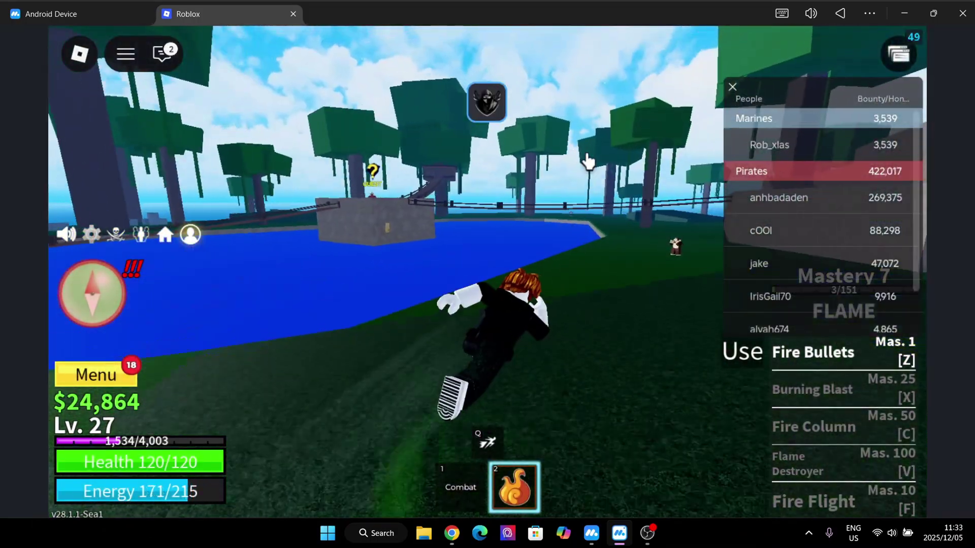
key("space")
key("space")
key("z")
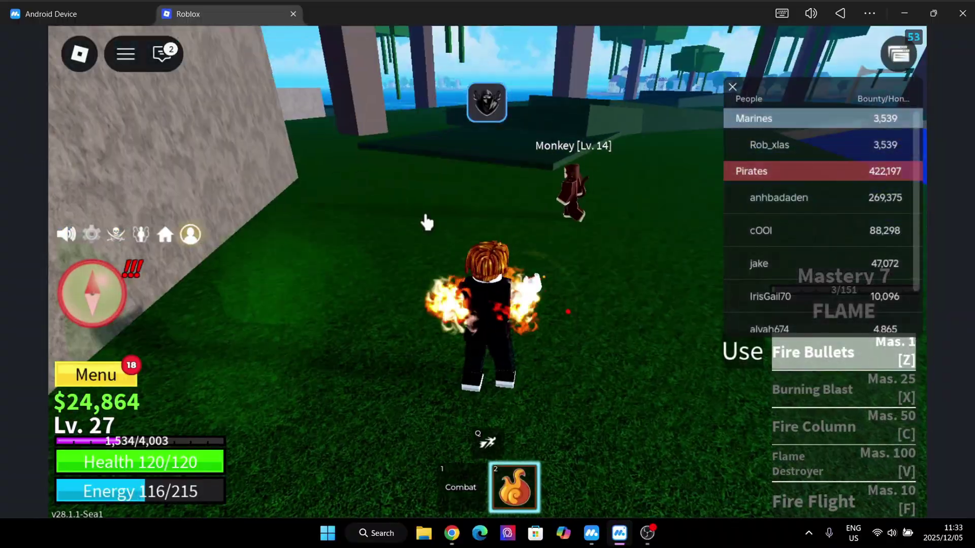
- Move the character across the grass beyond the Monkey with repeated jumps and turn back toward the lake
key("w")
key("space")
key("space")
key("space")
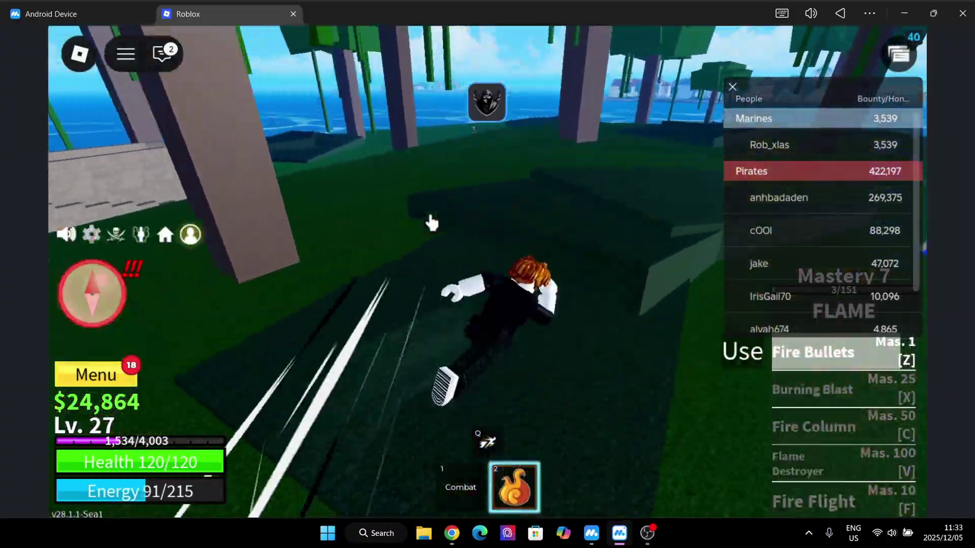
key("space")
key("d")
key("s")
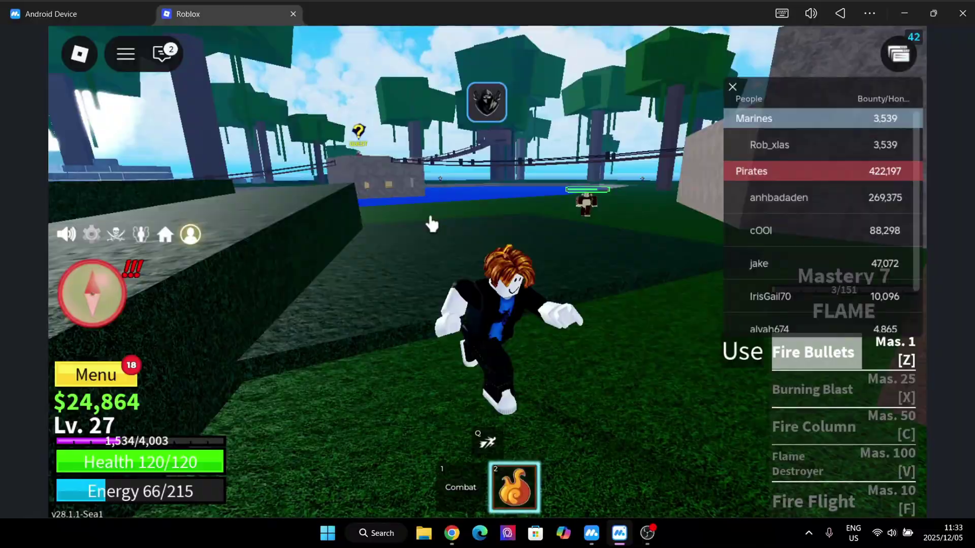
key("w")
key("s")
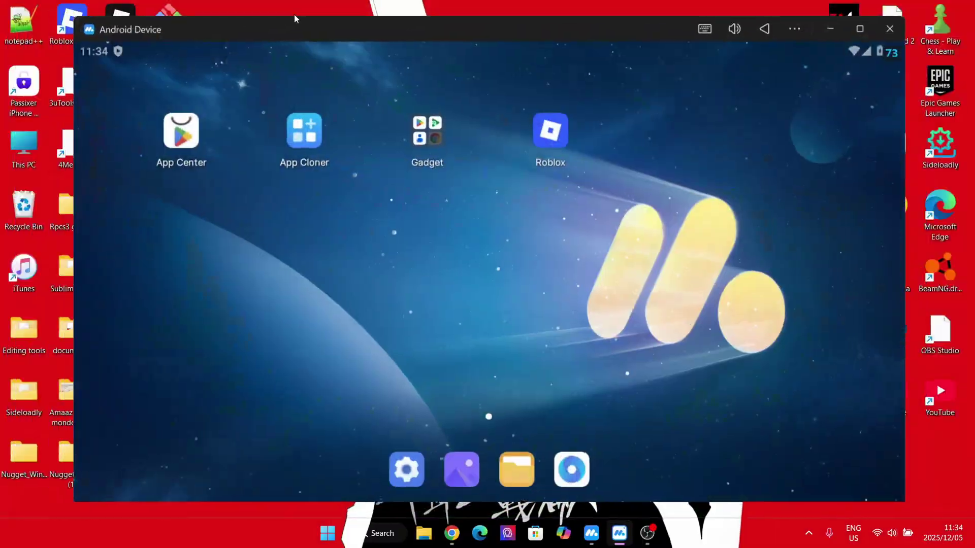
- Minimise the Android Device and MuMuPlayer windows and place the MuMuPlayer shortcut in an empty area of the desktop
left_click(822, 30)
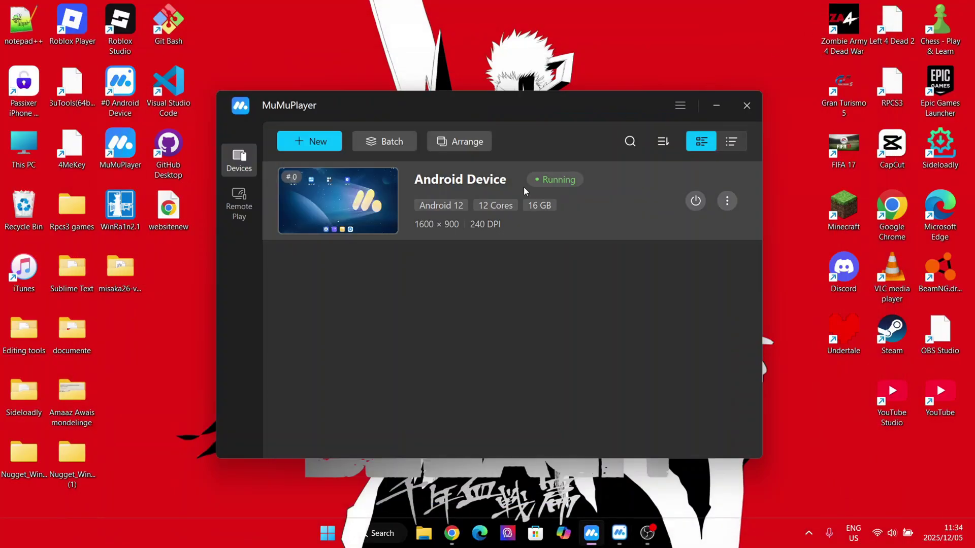
left_click(705, 105)
right_click(121, 145)
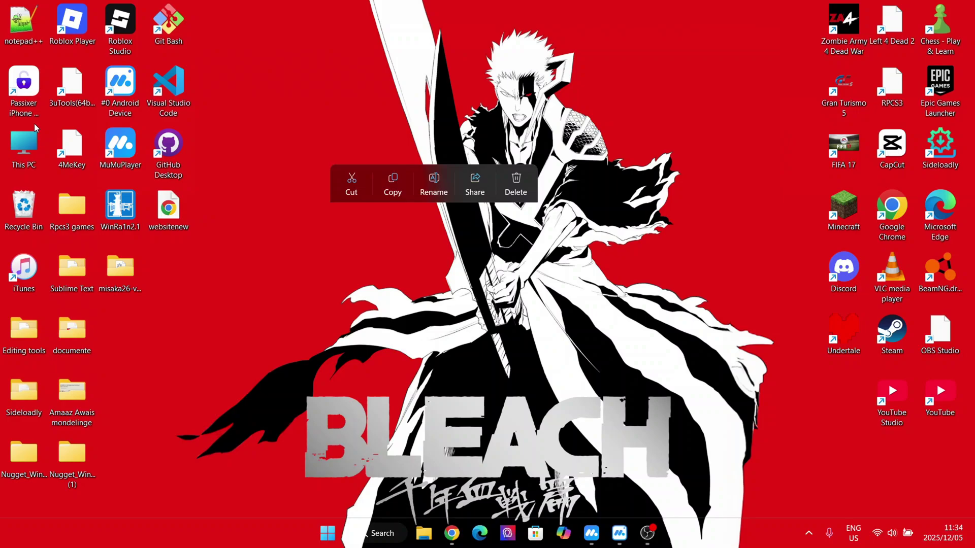
left_click(121, 144)
left_click_drag(120, 144, 410, 269)
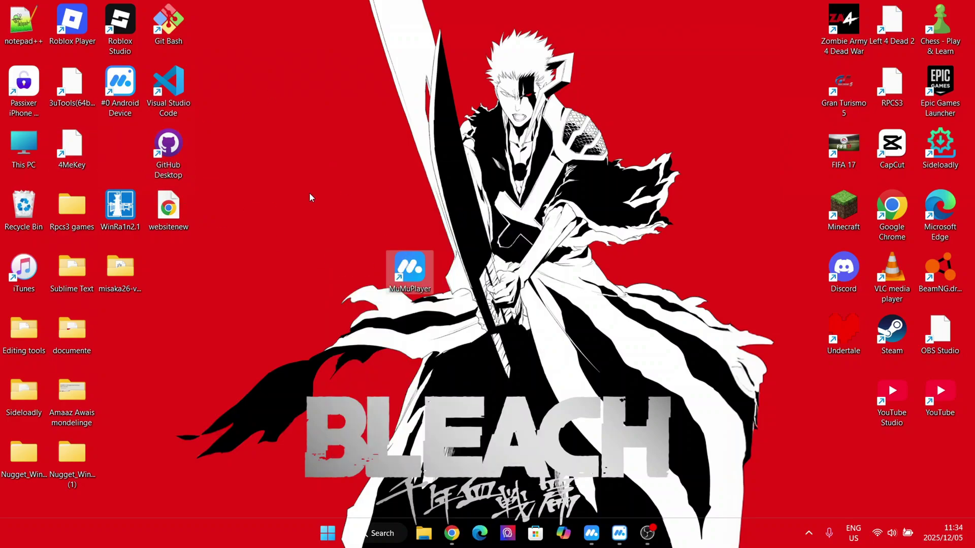
mouse_move(306, 194)
left_mouse_down()
mouse_move(393, 470)
mouse_move(395, 457)
left_mouse_up()
mouse_move(413, 282)
left_mouse_down()
mouse_move(465, 199)
mouse_move(352, 230)
left_mouse_up()
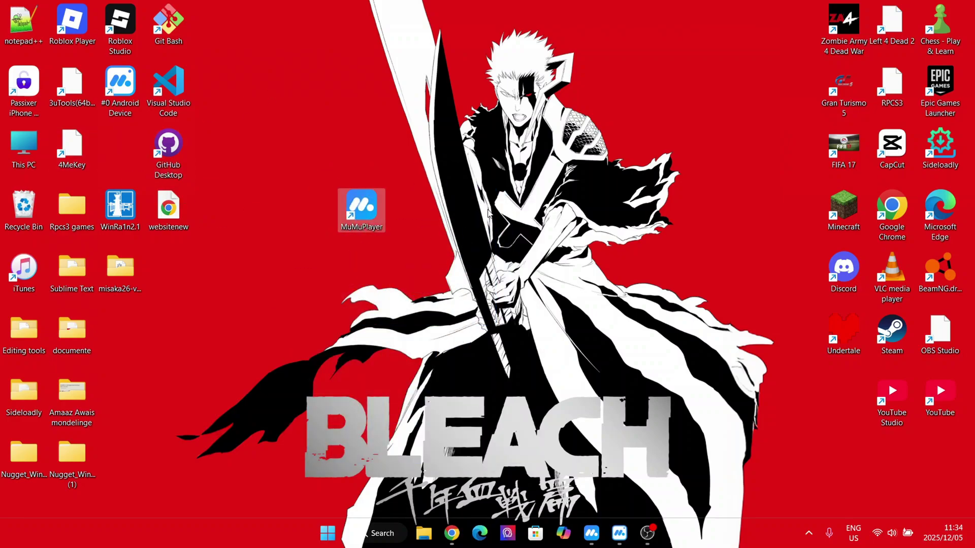
- Switch to Chrome and load aff.gearupglobal.com/product/download/hOlP9YystGM2 to download the MuMu installer
left_click(452, 533)
left_click(66, 26)
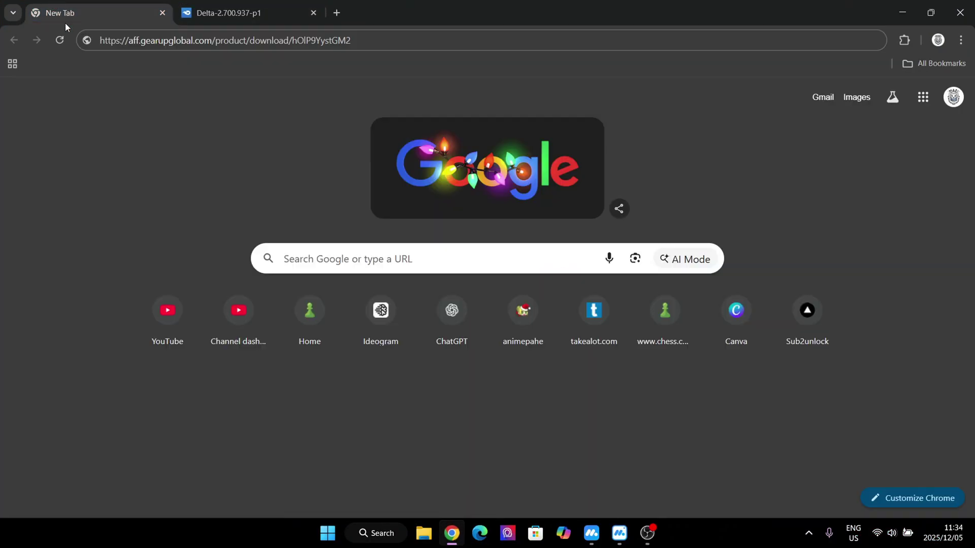
left_click(178, 45)
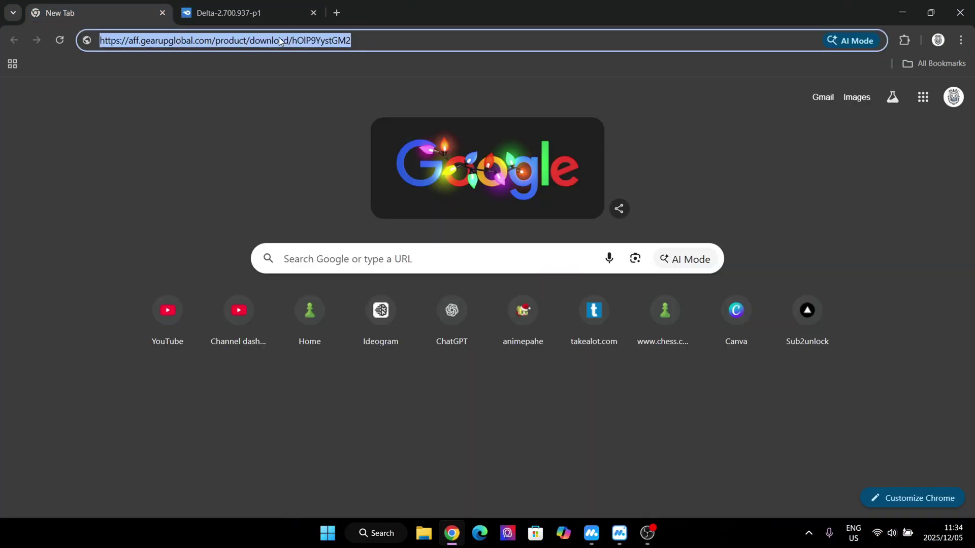
key("Return")
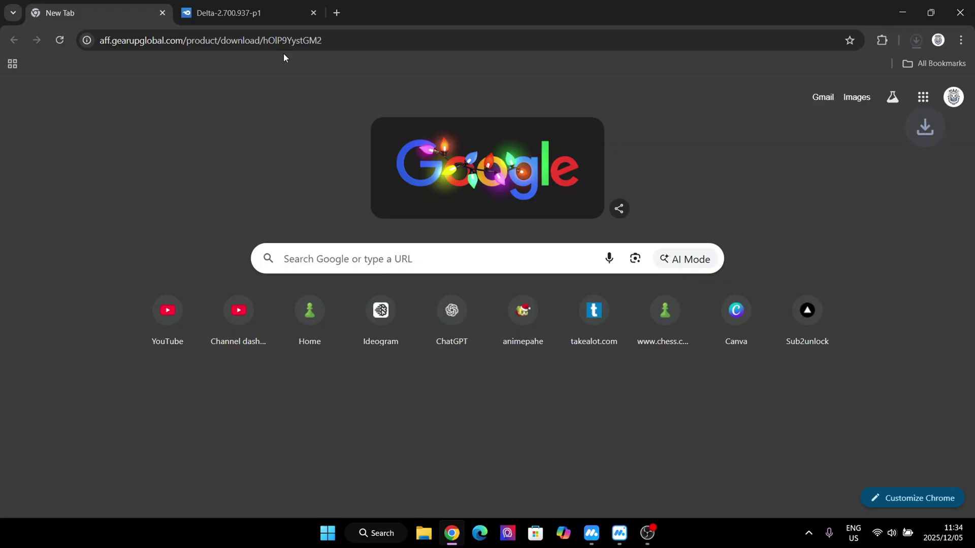
- Cancel the MuMu_5.0.1_vWD8m6C.exe download and dismiss the recent downloads list
left_click(915, 40)
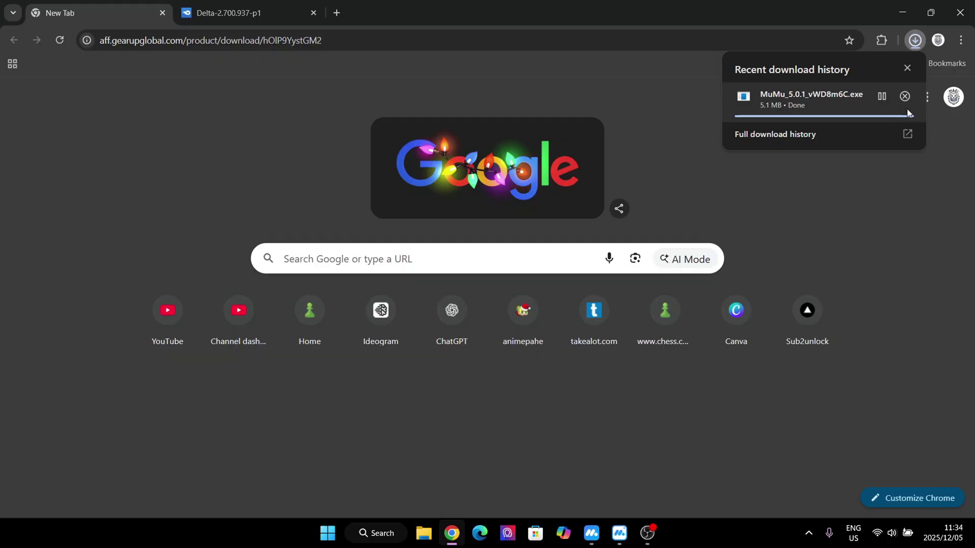
left_click(904, 96)
left_click(913, 210)
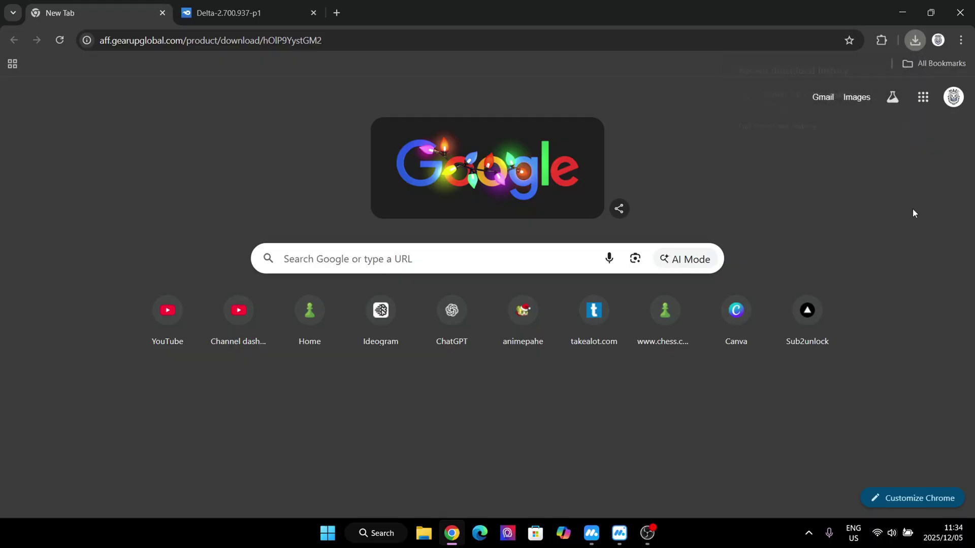
- View the full download history and close its tab
left_click(915, 40)
left_click(836, 127)
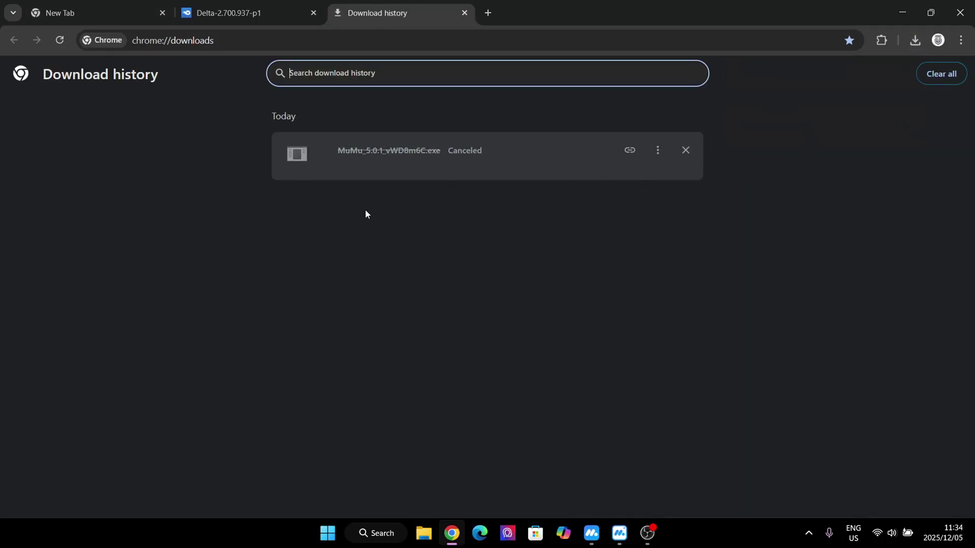
left_click(459, 344)
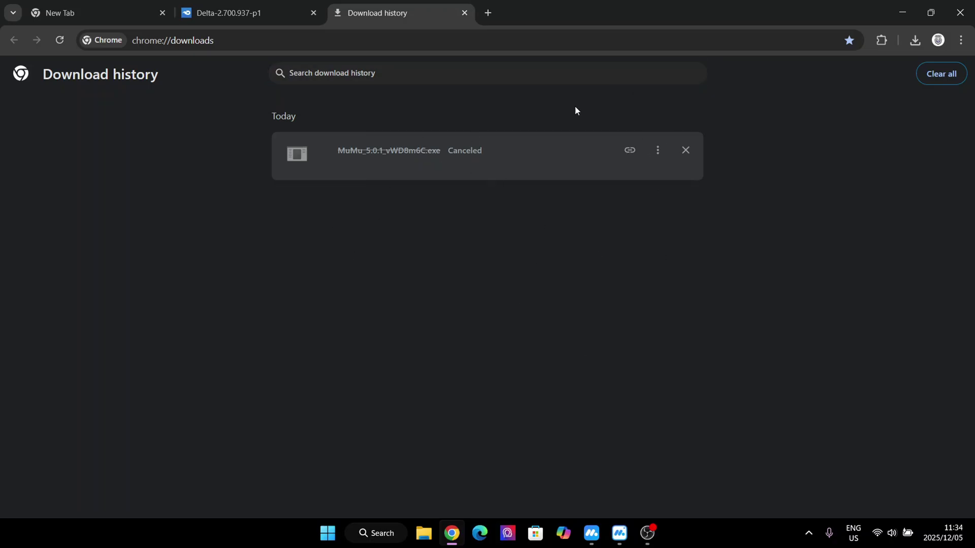
left_click(464, 13)
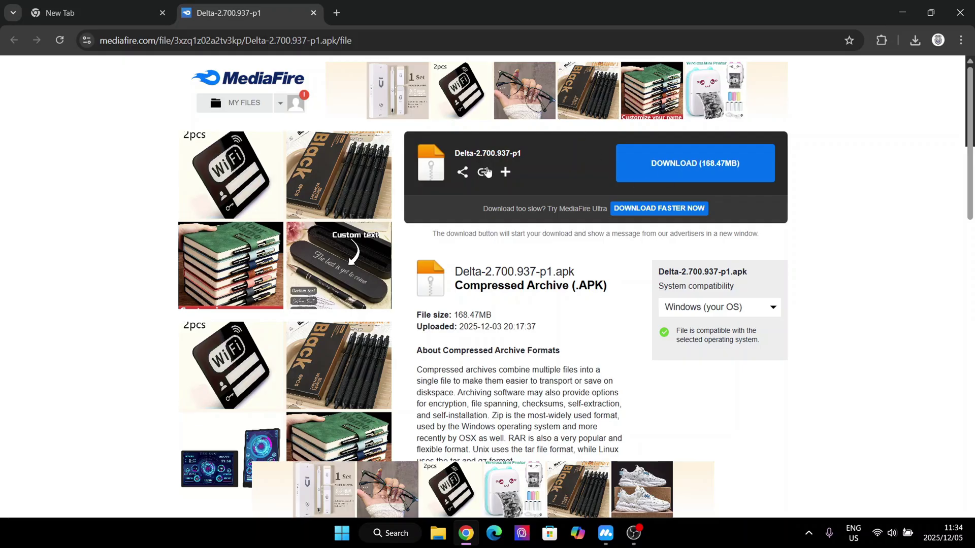
- Start the Delta-2.700.937-p1 APK download from MediaFire, cancel it, and minimise the browser
left_click_drag(449, 157, 463, 150)
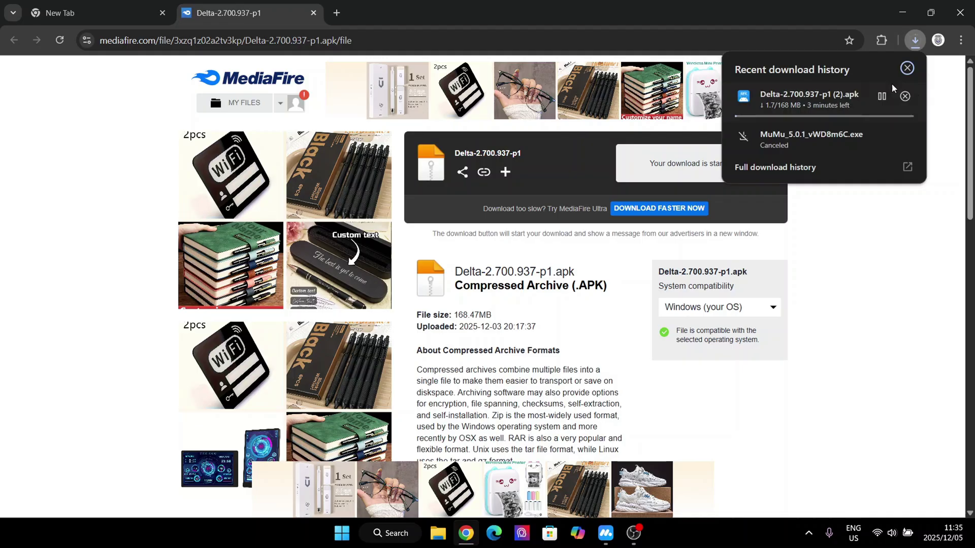
left_click(904, 97)
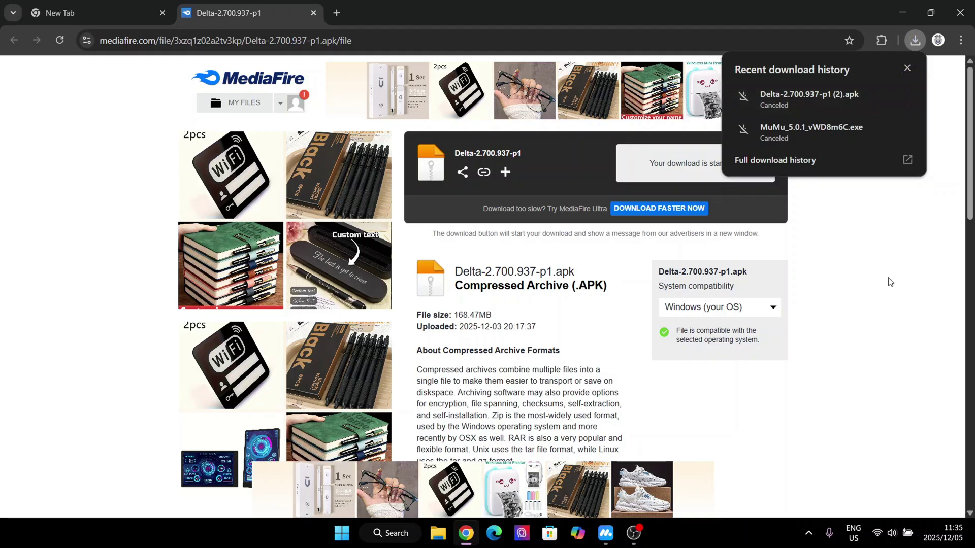
left_click(902, 13)
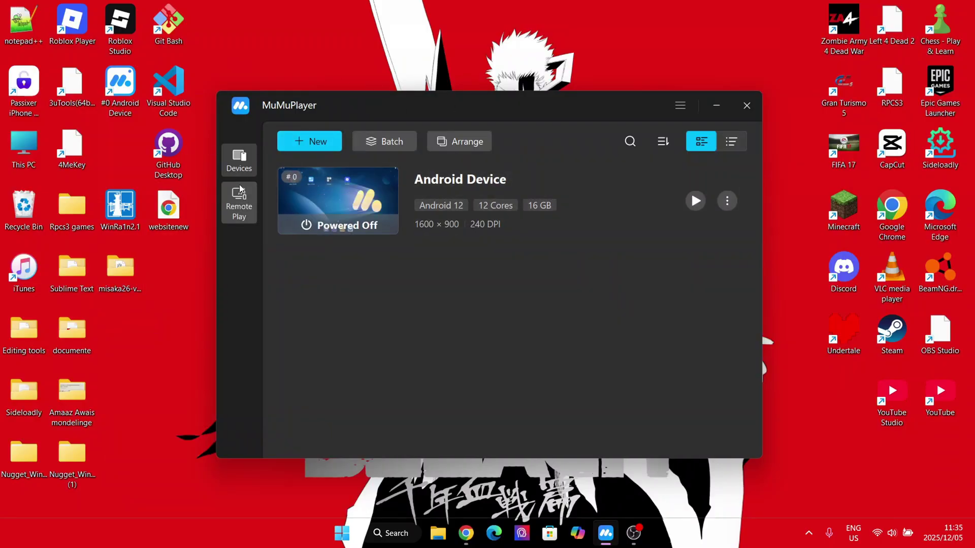
- Start the Android Device in MuMuPlayer and maximise its window
left_click(679, 110)
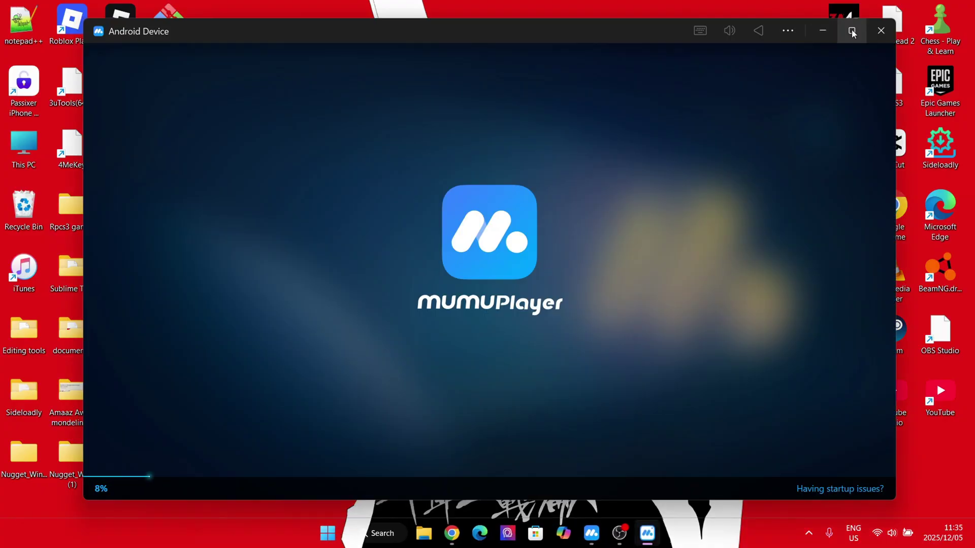
left_click(848, 29)
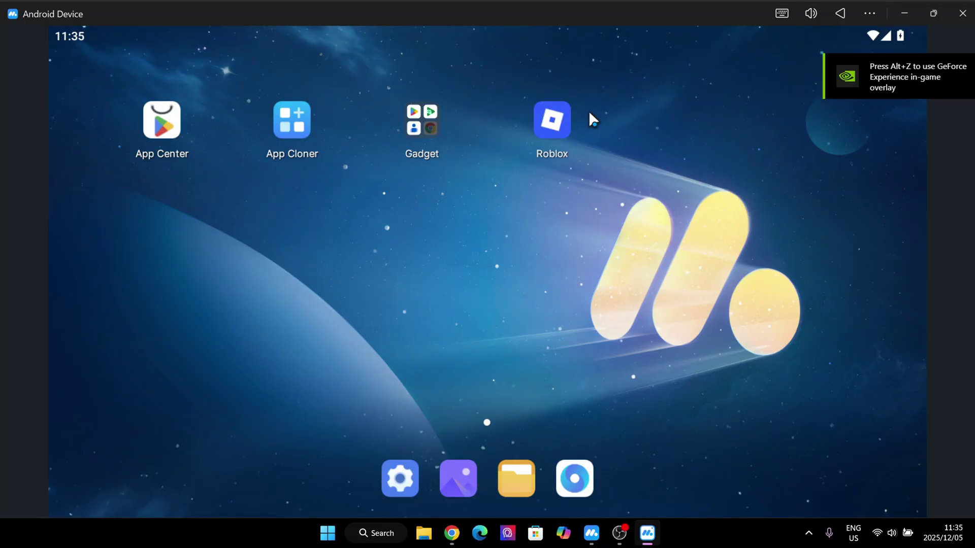
- Select Delta-2.700.937-p1 (1) in the APK Installation file picker and close the picker without opening the file
left_click(869, 18)
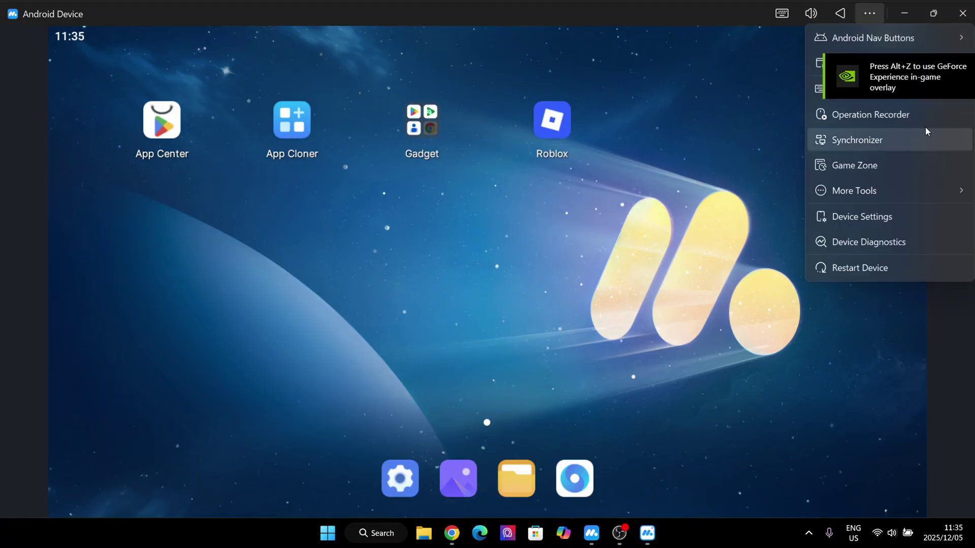
mouse_move(933, 181)
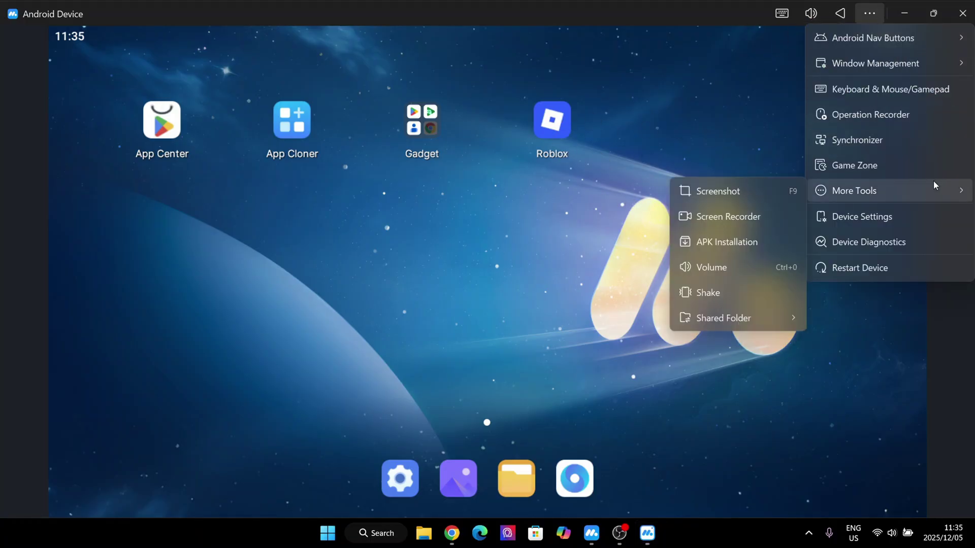
left_click(731, 245)
left_click(179, 131)
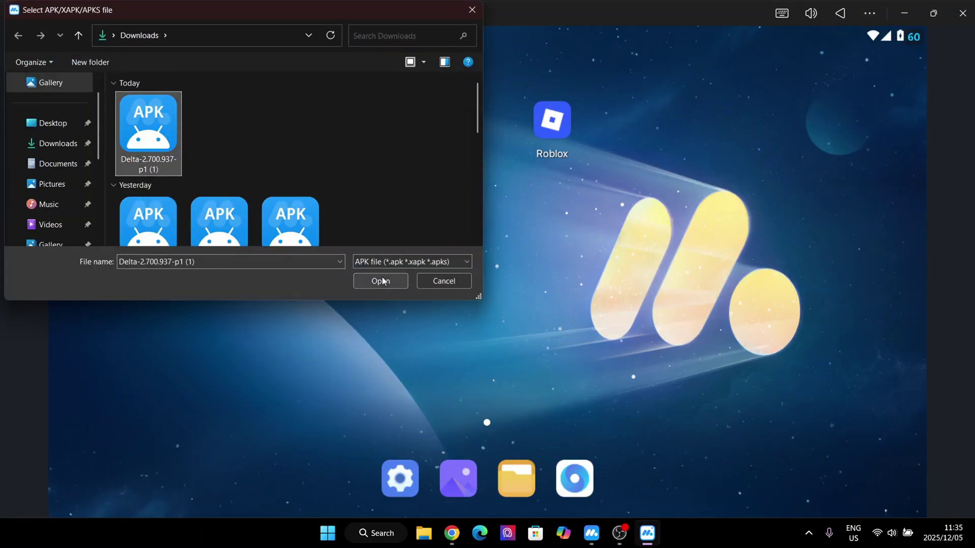
left_click(472, 10)
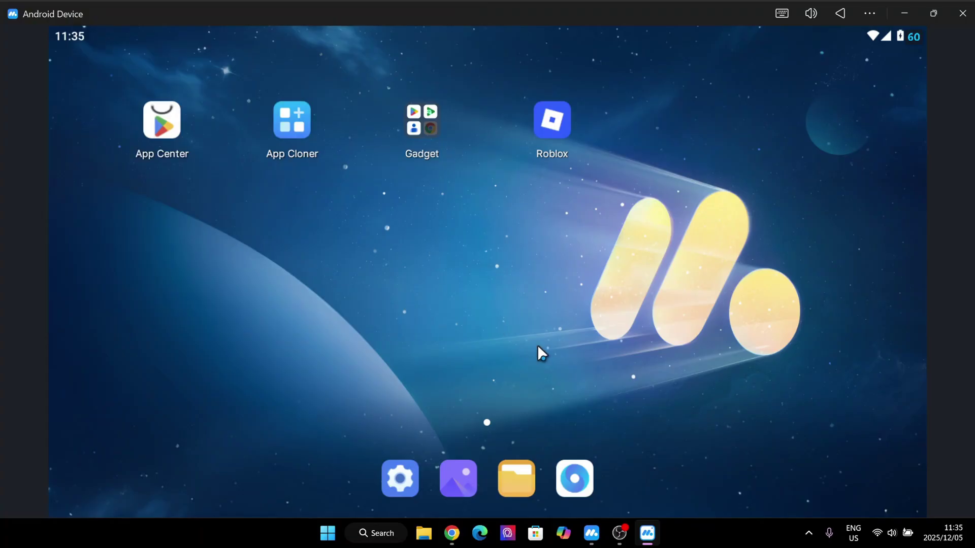
- Launch Roblox on the Android device and start playing Blox Fruits from the Continue list
left_click(559, 125)
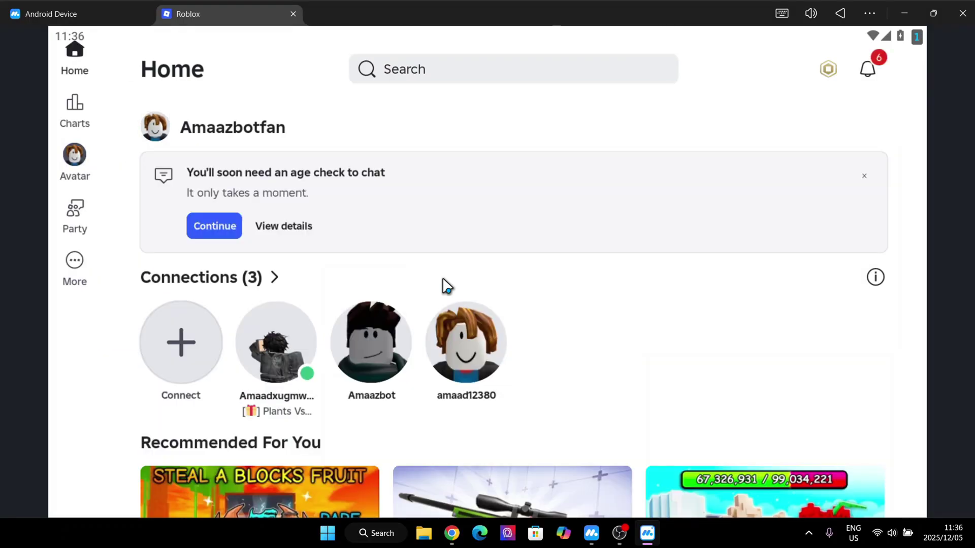
scroll(540, 181, "down", 10)
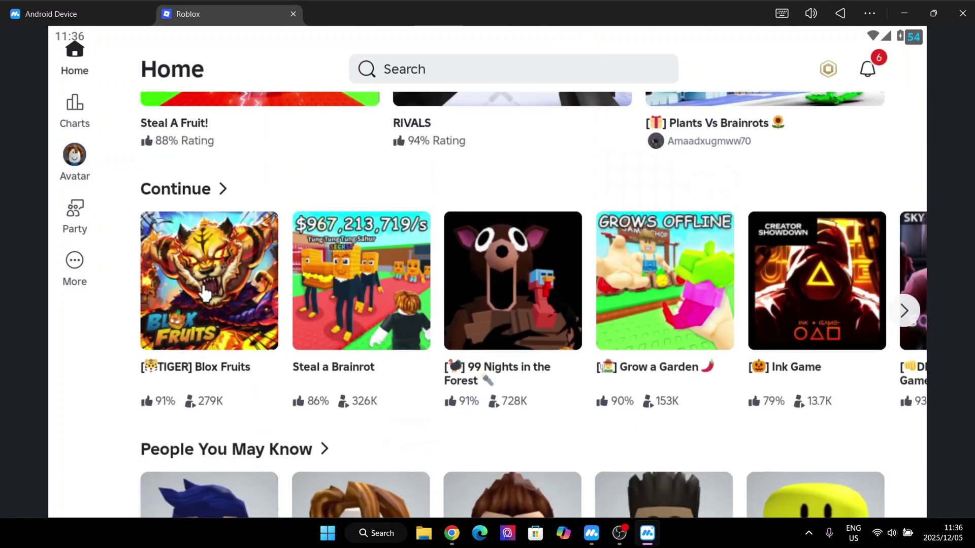
left_click(205, 293)
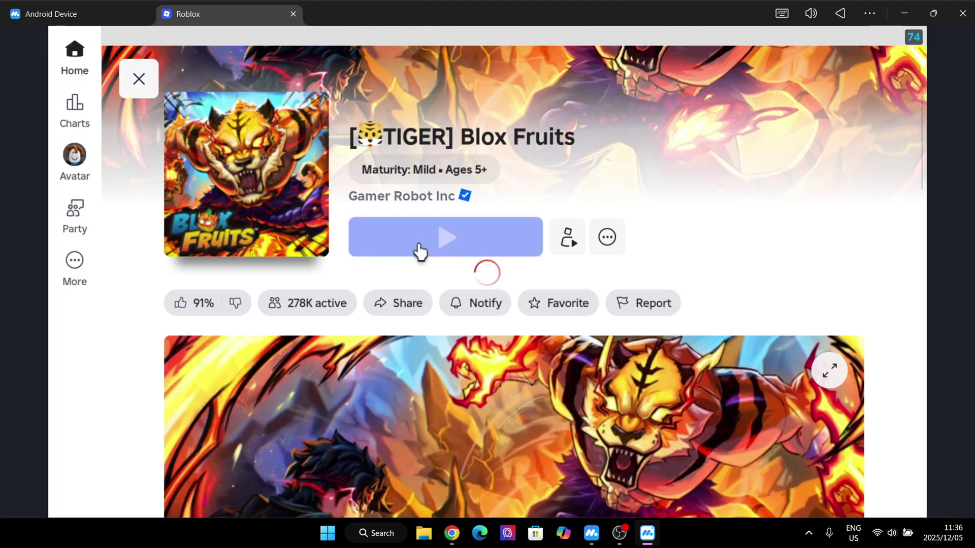
left_click(419, 251)
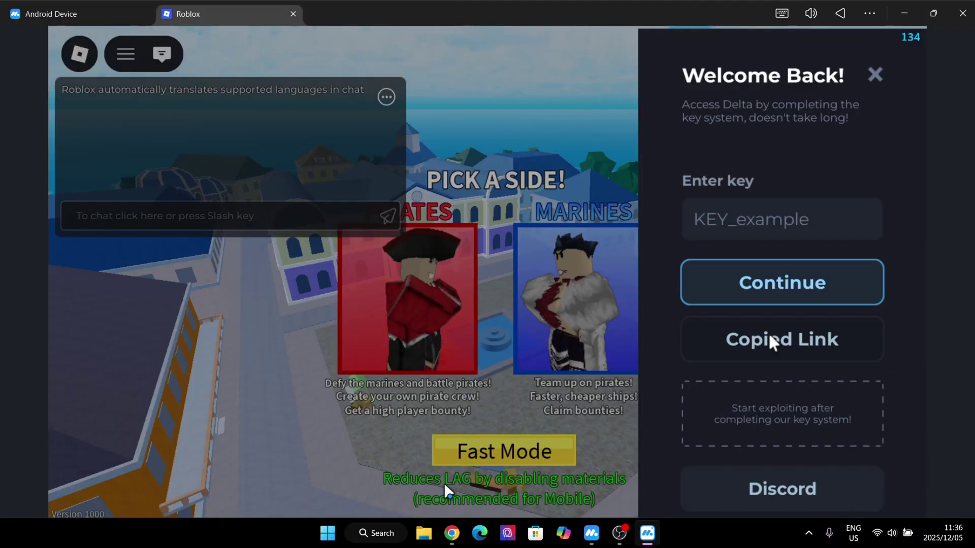
- Switch to Chrome and load the copied Delta key link in a new tab
left_click(451, 532)
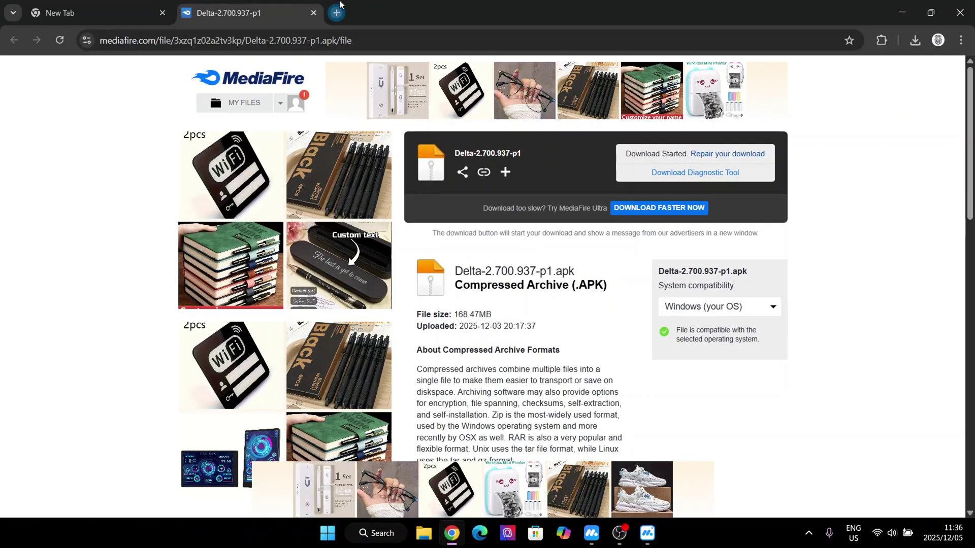
left_click(337, 10)
key("ctrl+v")
key("Return")
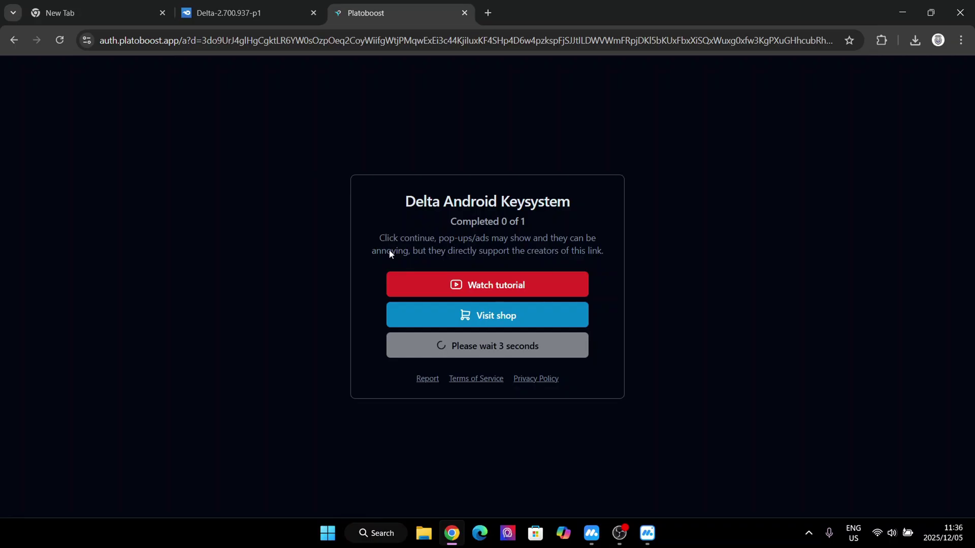
- Continue through the Delta Android Keysystem page, close the pop-up tab, and copy the generated key
left_click(432, 346)
left_click(614, 12)
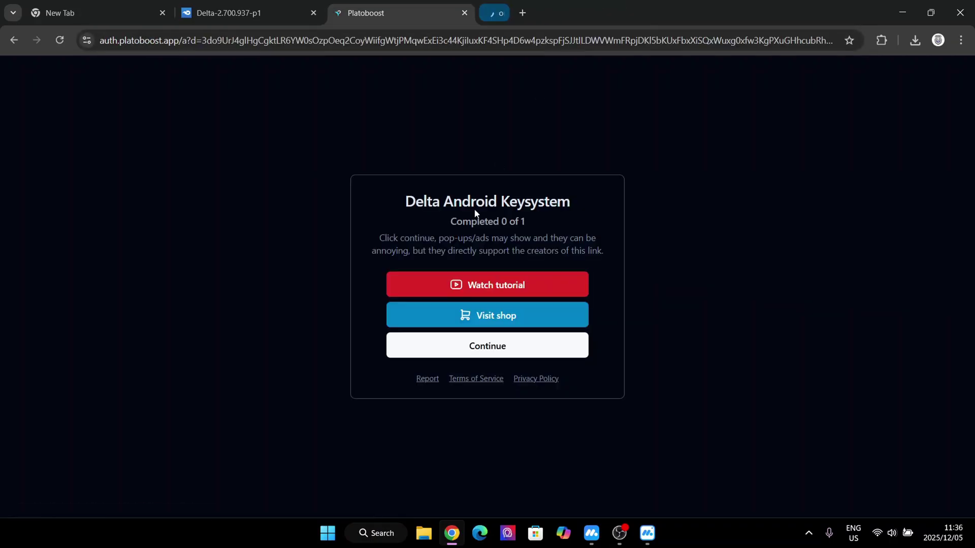
left_click(439, 341)
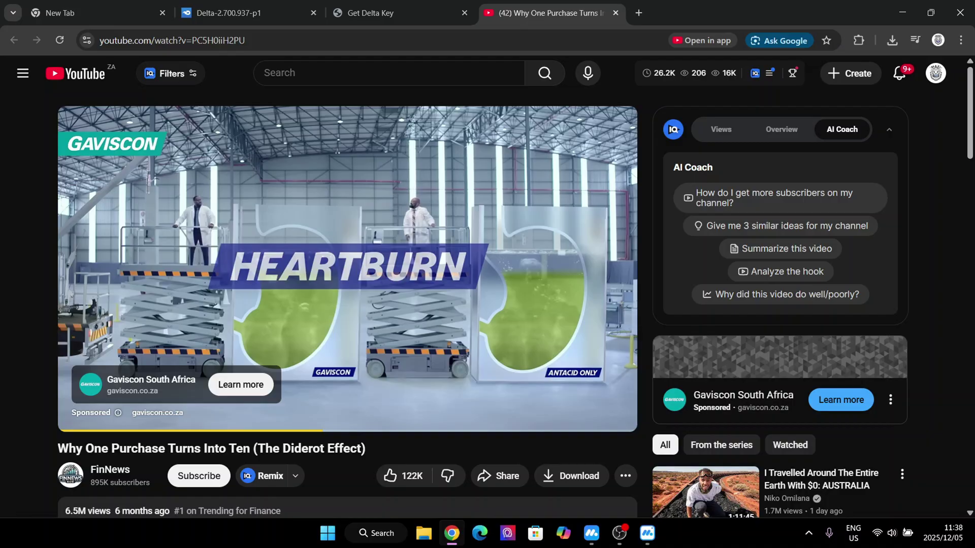
left_click(437, 17)
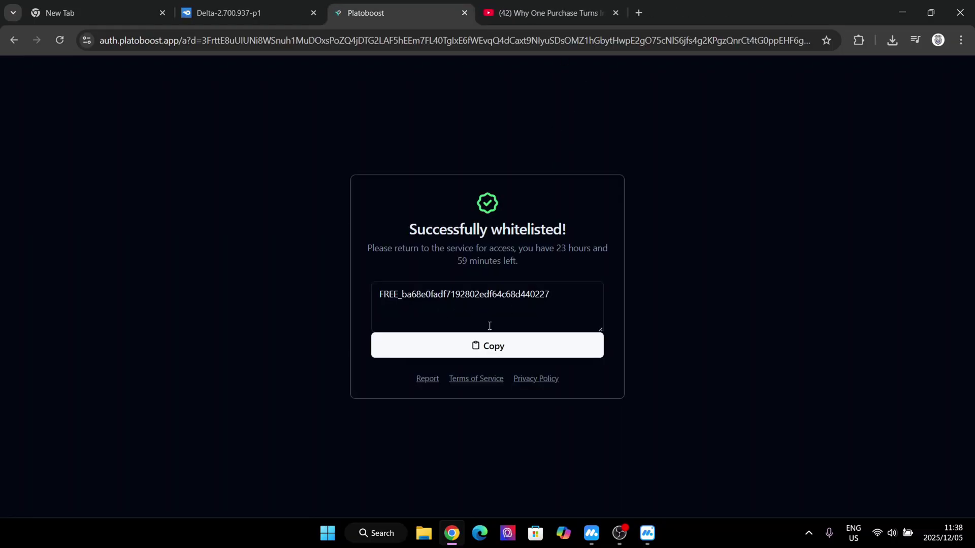
left_click(477, 356)
- Switch back to MuMuPlayer, paste the copied access key into Delta's Enter key field, and submit it
left_click(647, 532)
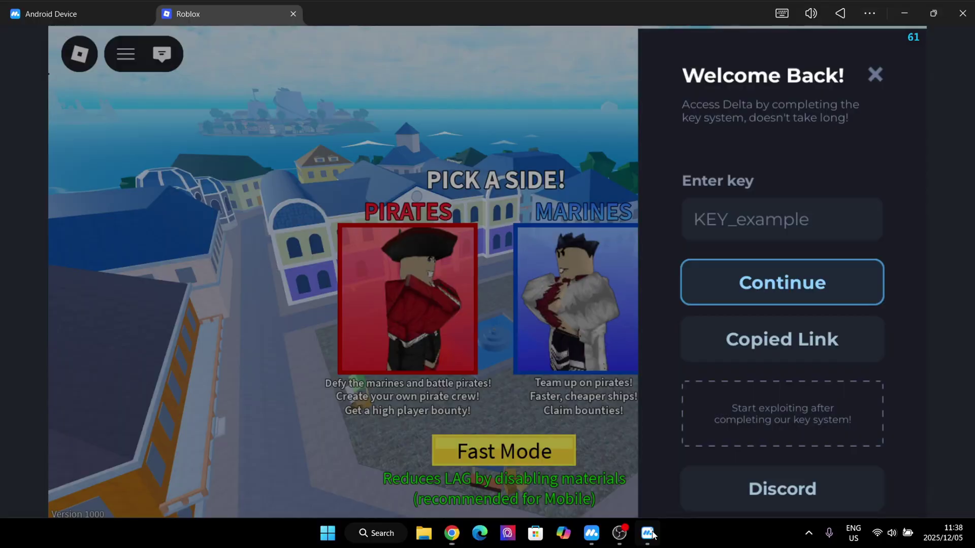
left_click(742, 221)
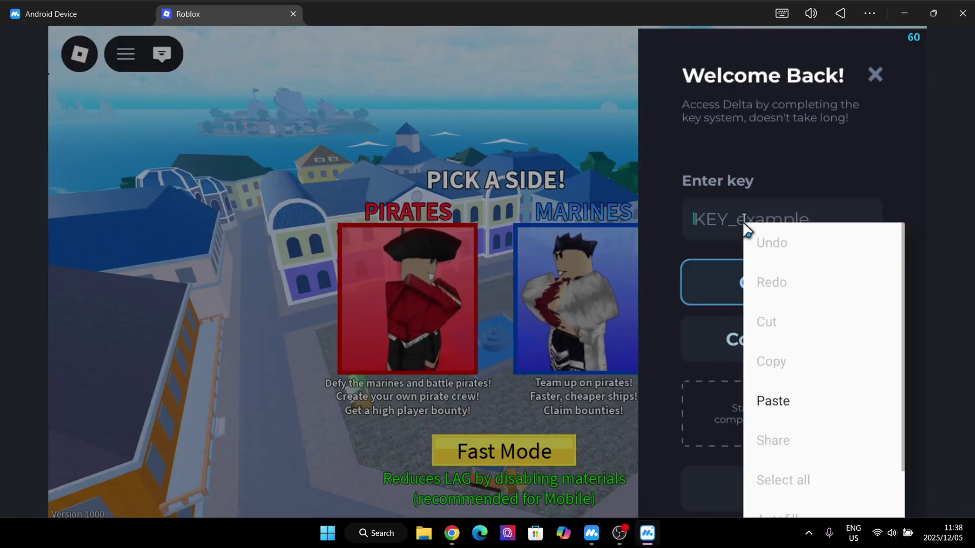
left_click(777, 401)
left_click(764, 283)
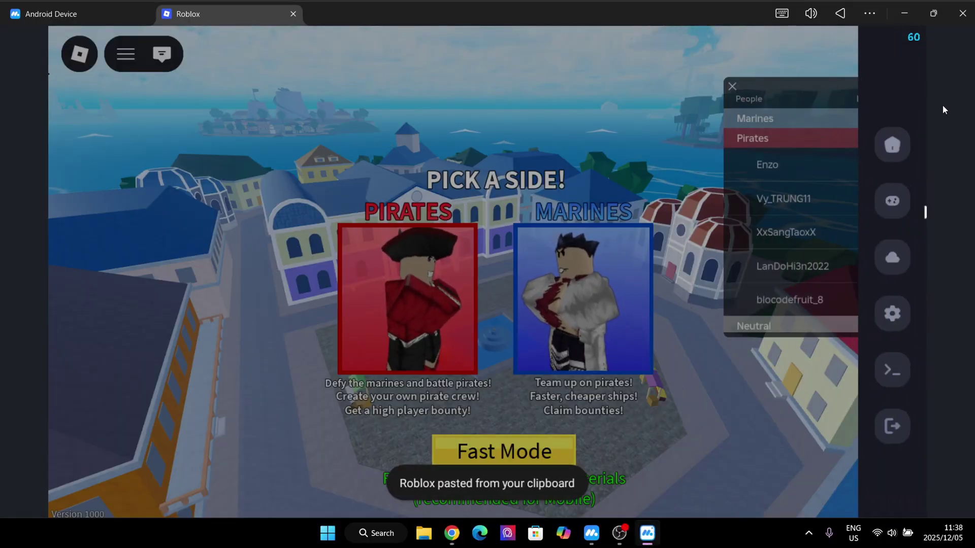
- Open Delta's home page of scripts and join the Pirates side in Blox Fruits
left_click(903, 146)
left_click(451, 370)
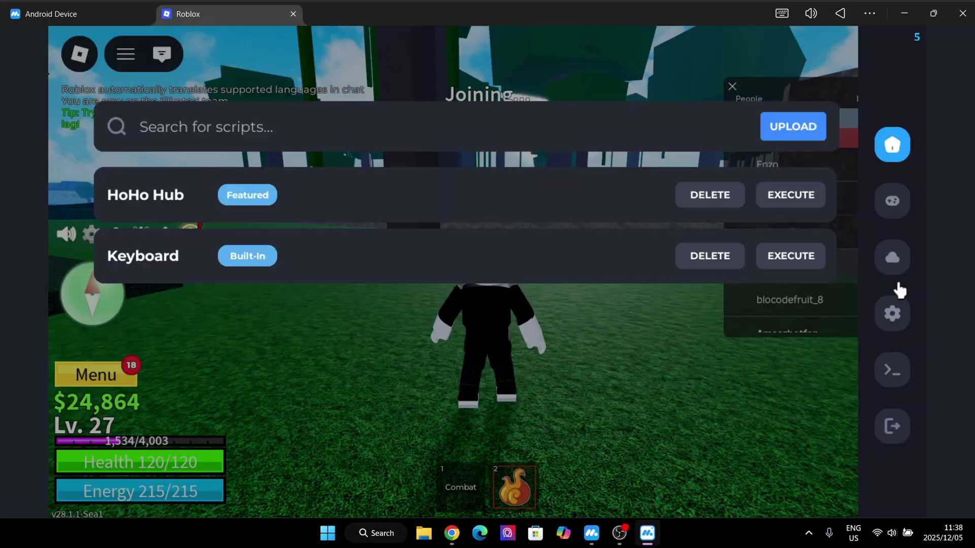
- Browse Delta's settings and open the FPS Cap choices
left_click(890, 320)
scroll(442, 315, "down", 10)
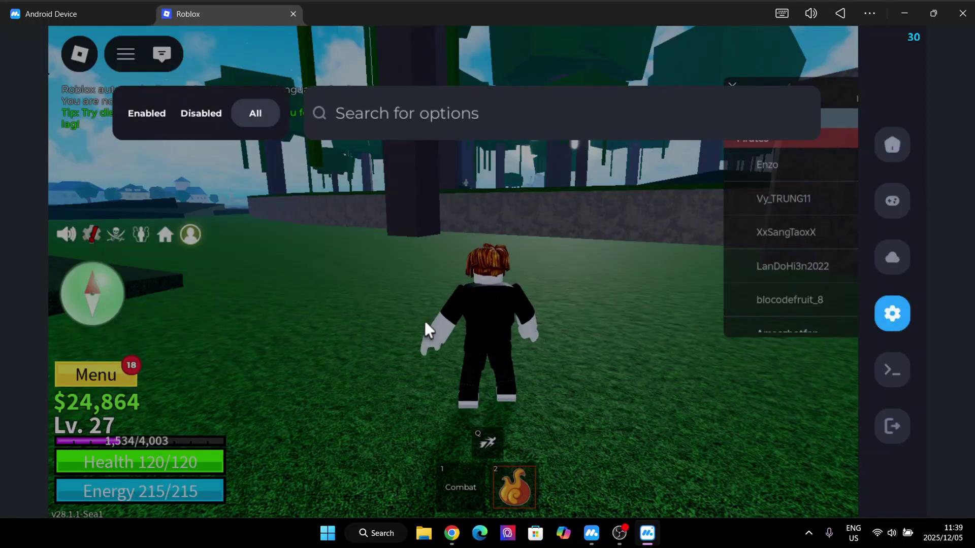
scroll(482, 177, "up", 5)
scroll(479, 276, "down", 5)
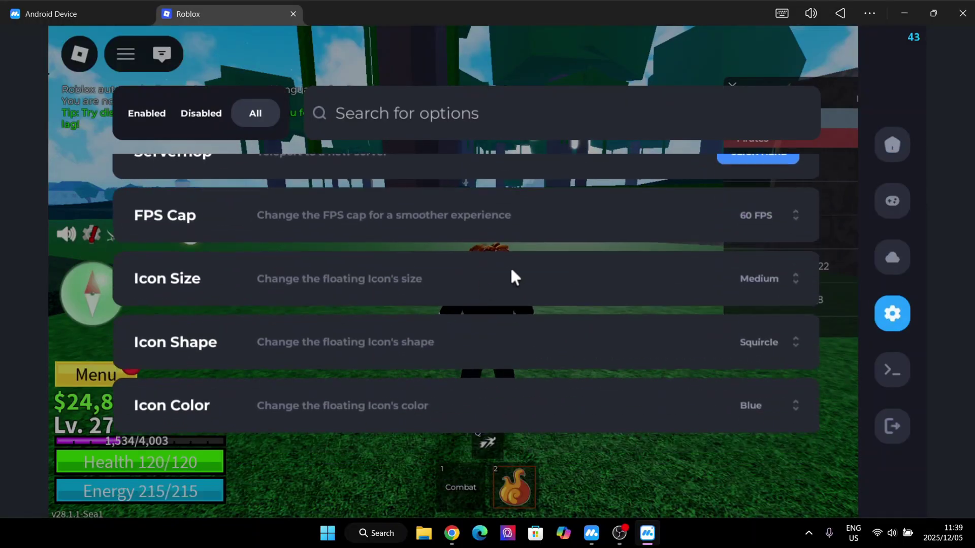
left_click(756, 218)
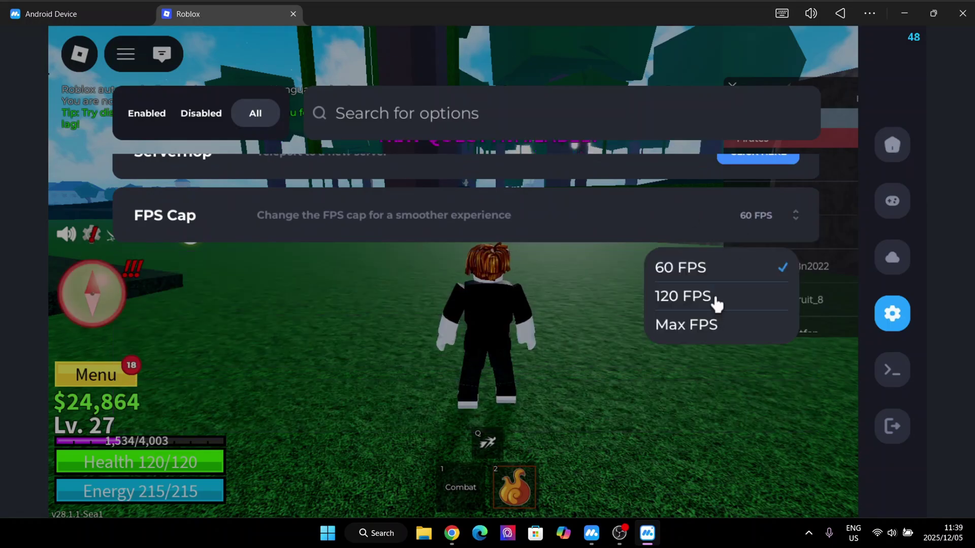